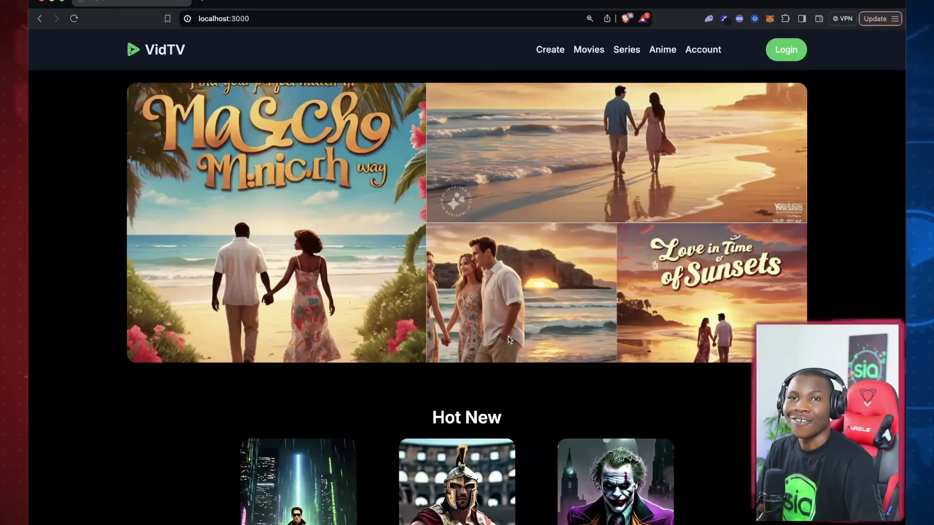
- Scroll the home page to the Hot New posters and open the Gladiator movie page
scroll(538, 288, "down", 15)
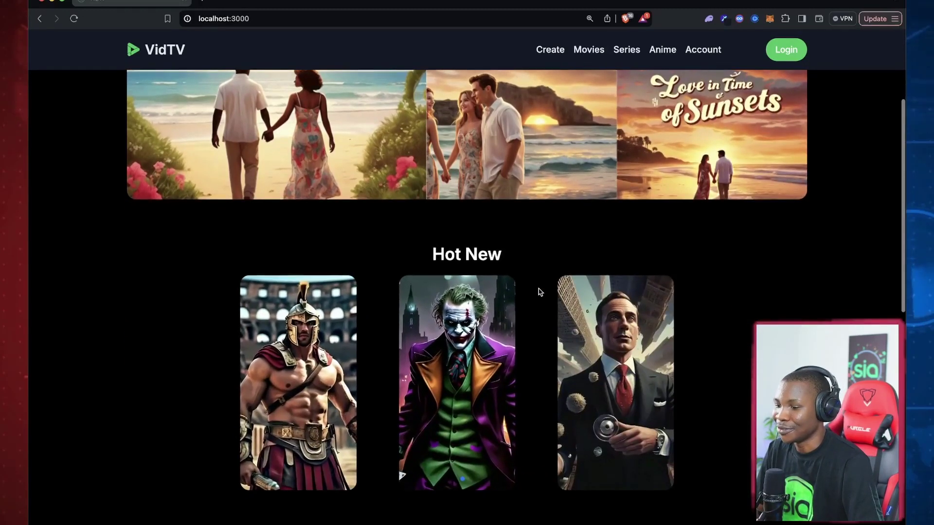
scroll(539, 292, "up", 15)
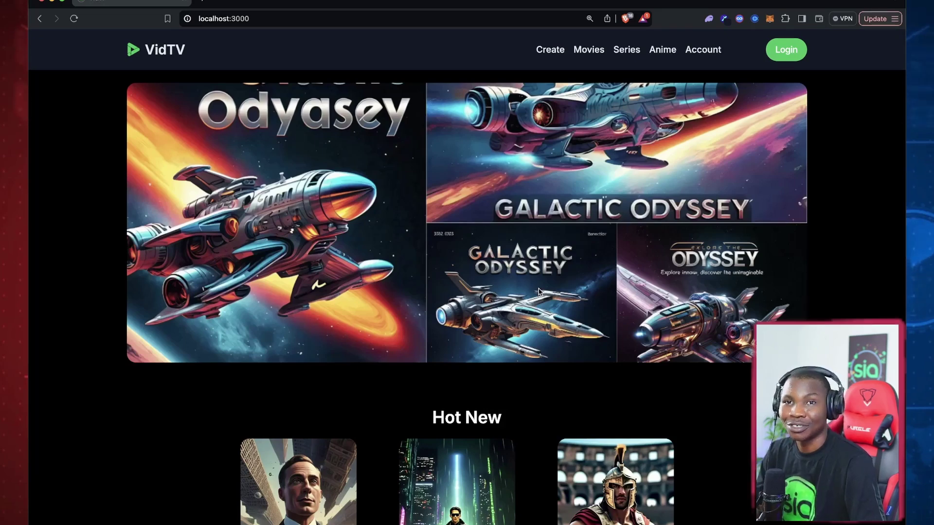
scroll(582, 310, "down", 5)
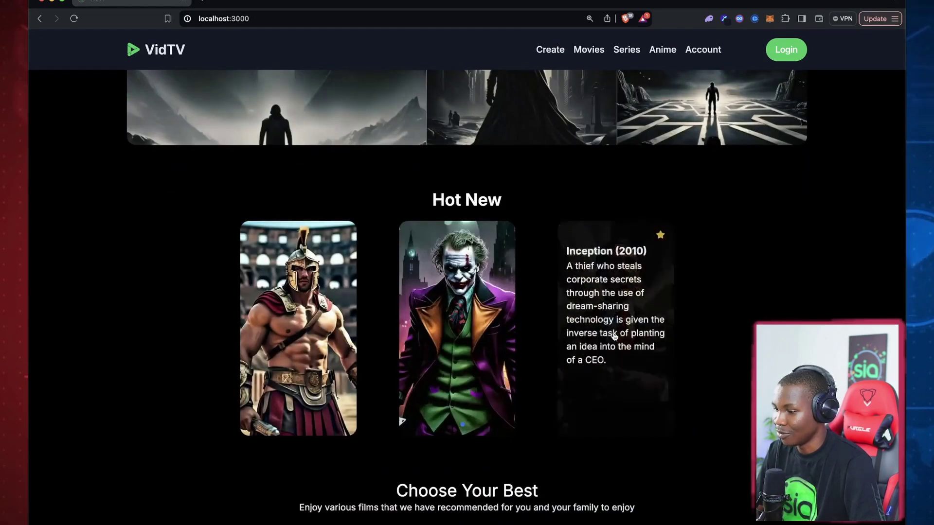
left_click(319, 323)
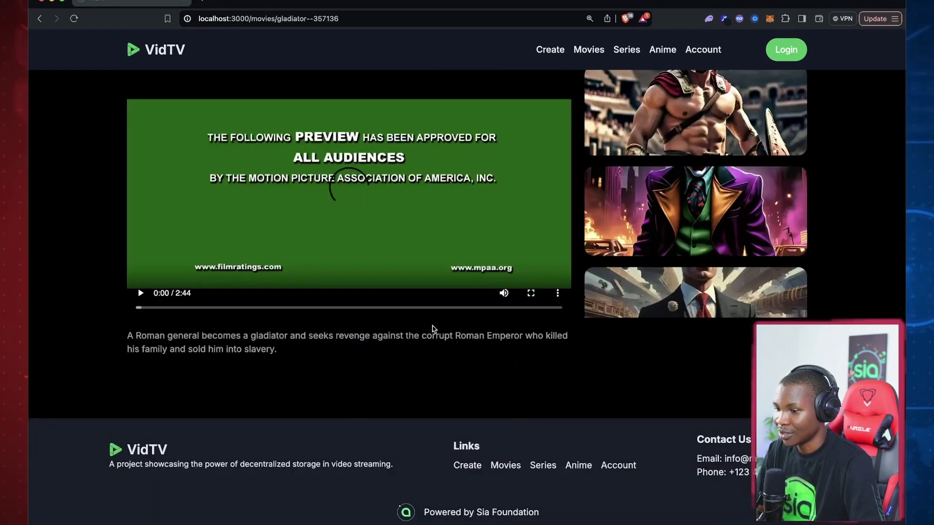
- Start playing the Gladiator (2000) trailer from the top of its movie page
scroll(612, 357, "up", 2)
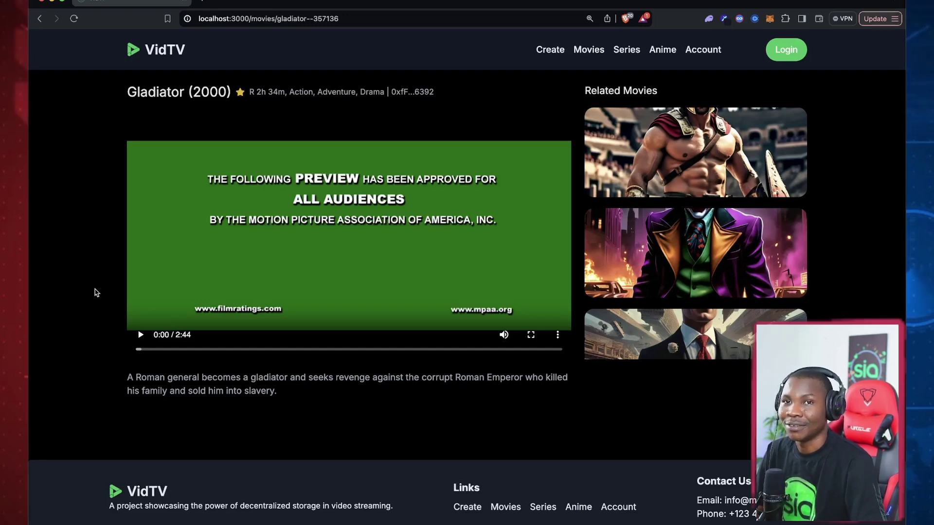
left_click(140, 335)
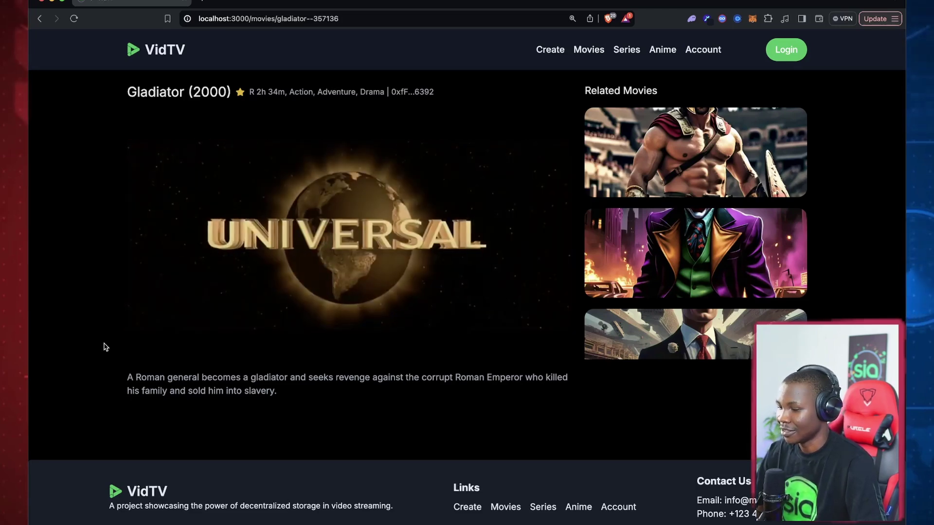
- Raise the volume, pause the Gladiator trailer at 1:12, and open the developer tools via Inspect
key("XF86AudioRaiseVolume")
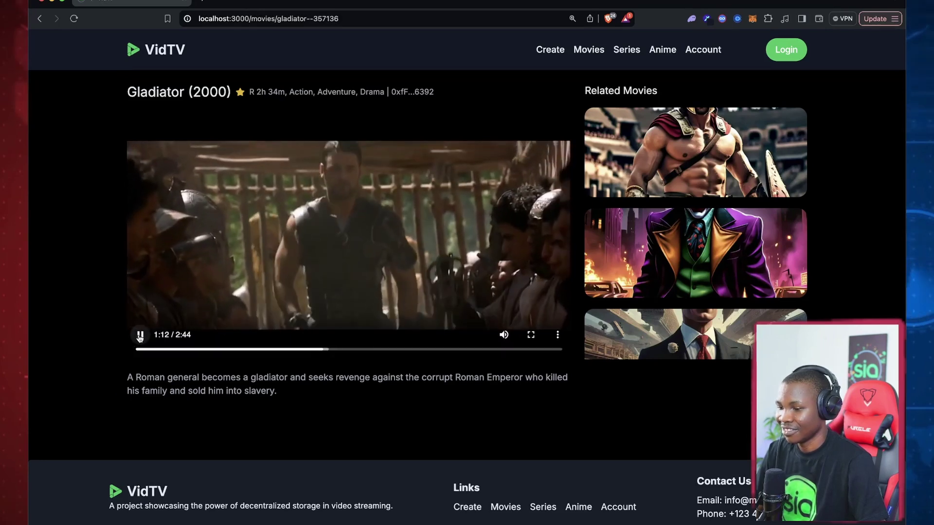
left_click(140, 334)
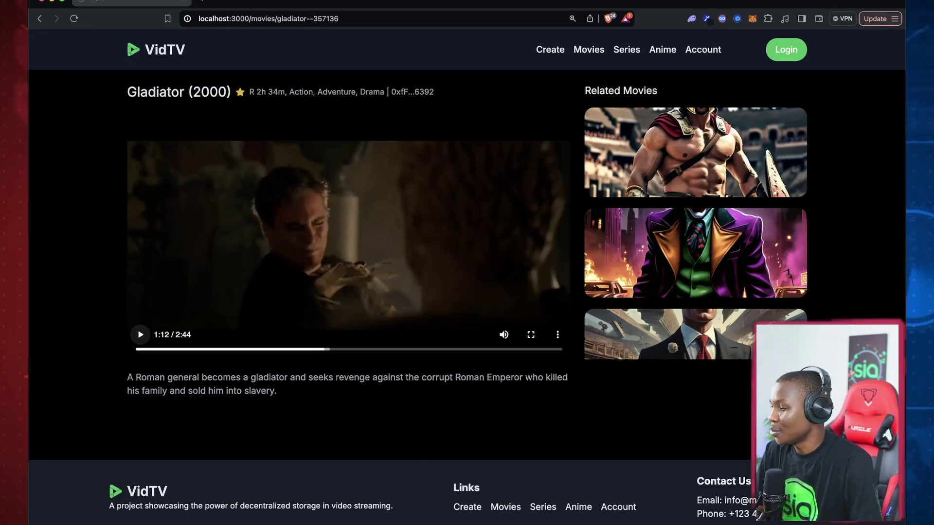
right_click(674, 344)
left_click(700, 523)
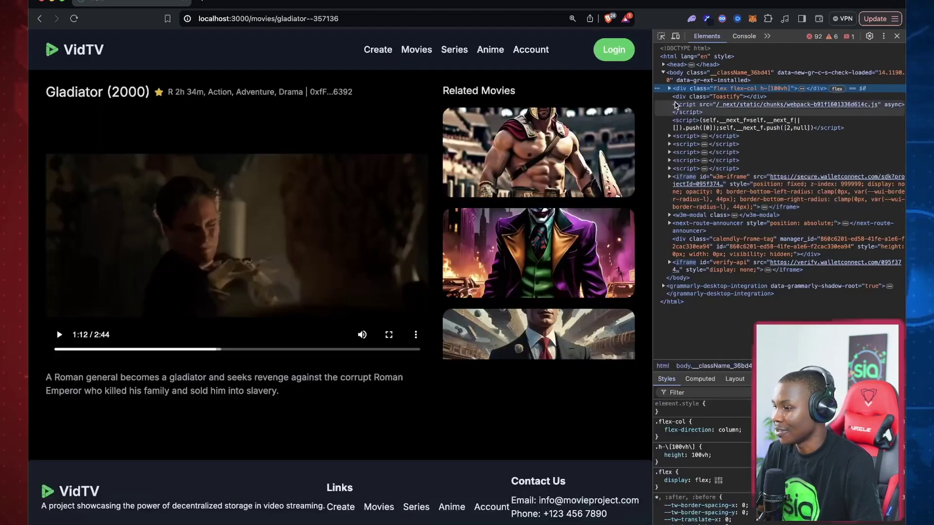
- Preview VidTV in an iPhone 12 Pro viewport, browsing The Dark Knight card and the home page
left_click(675, 36)
scroll(323, 437, "down", 5)
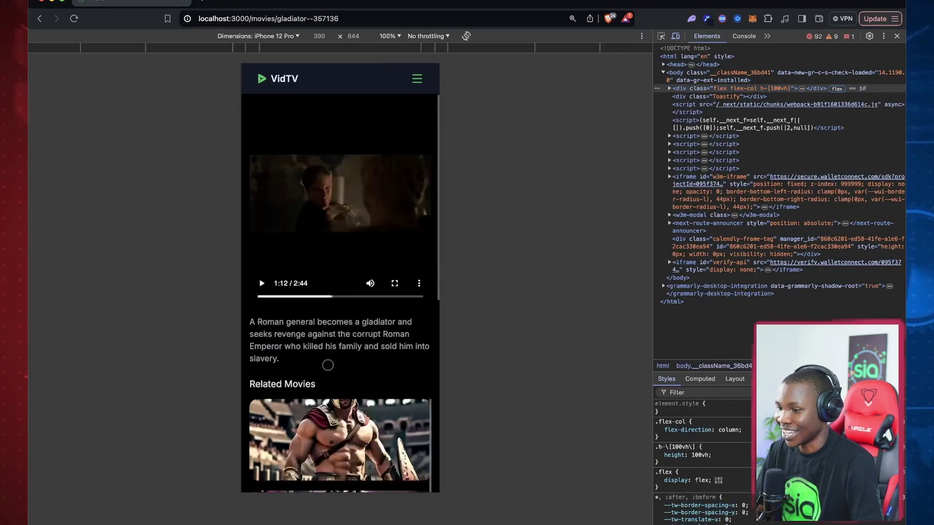
left_click(349, 345)
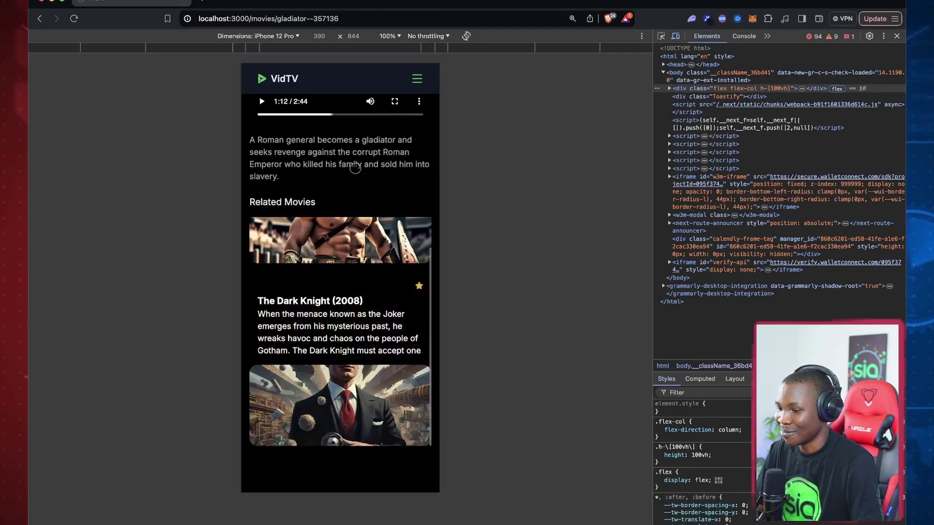
scroll(340, 243, "up", 5)
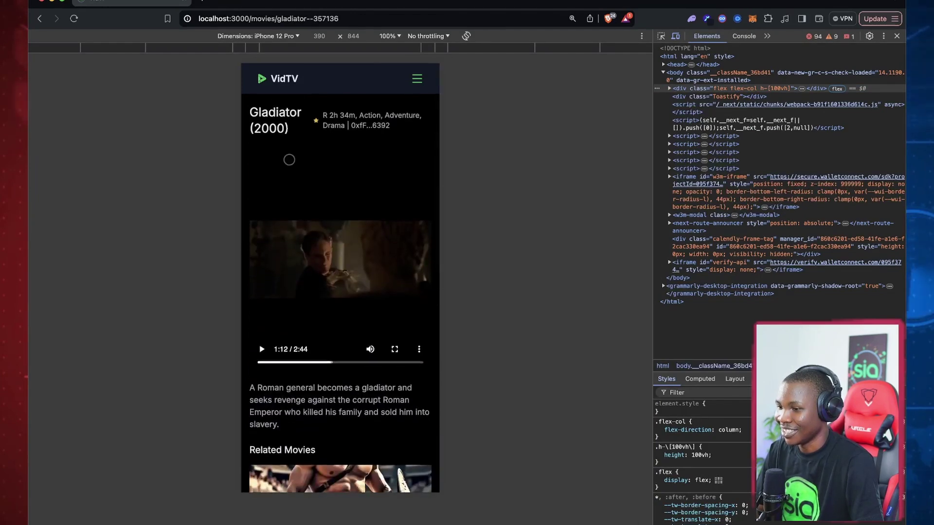
left_click(278, 78)
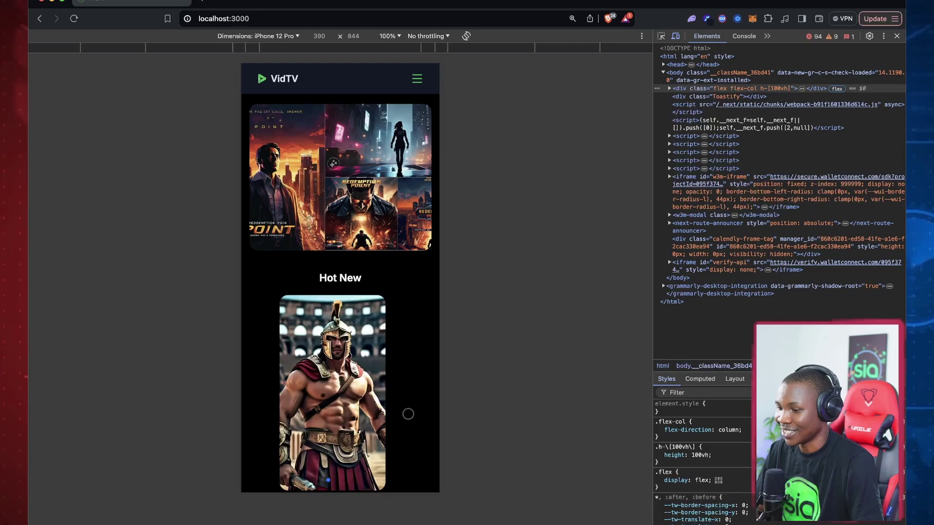
scroll(408, 414, "down", 4)
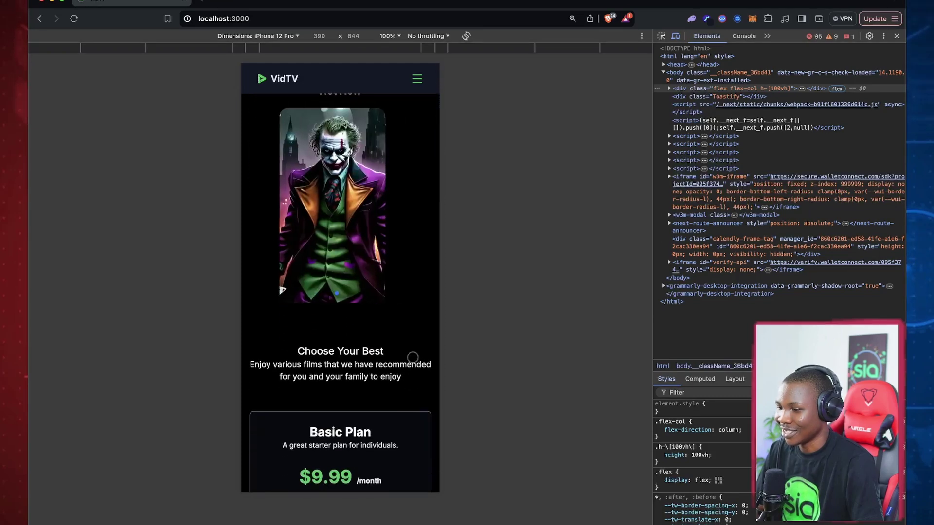
scroll(412, 357, "down", 20)
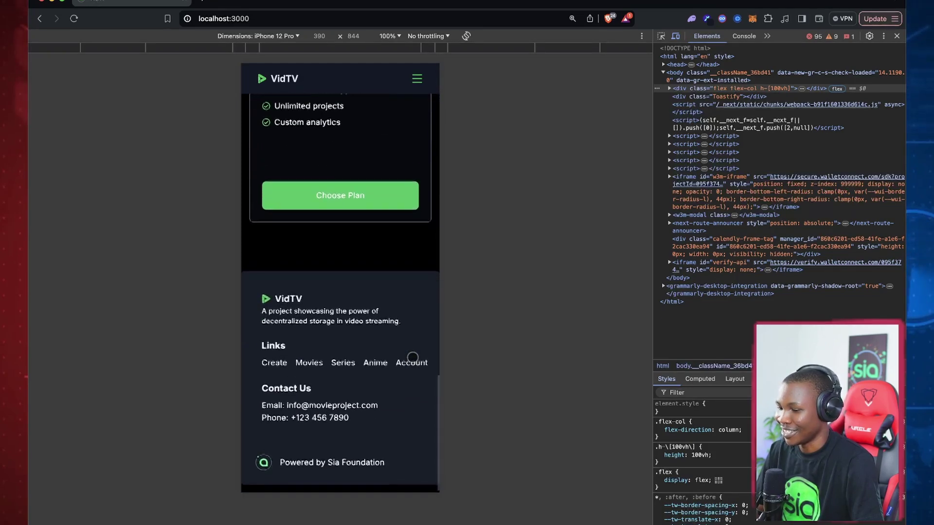
left_click(412, 357)
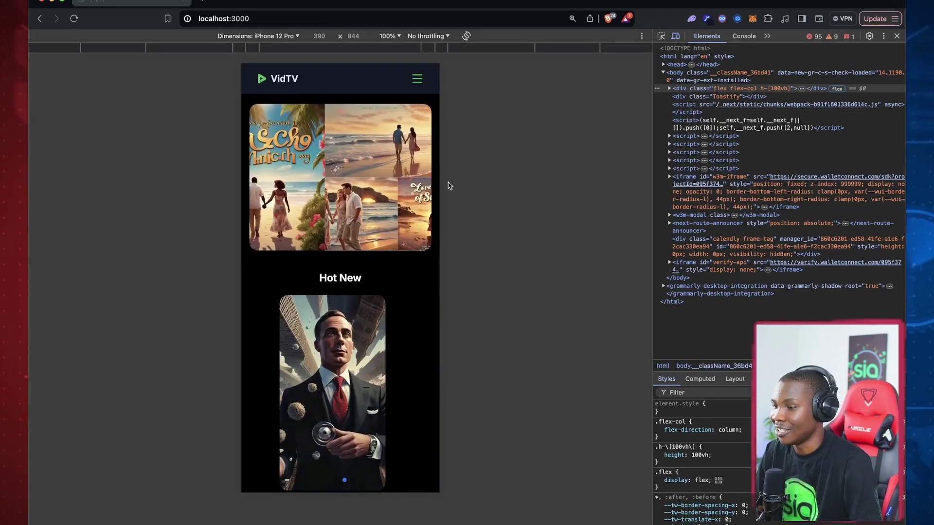
- Reach the Account page through the mobile menu, then return to the desktop-width layout
left_click(408, 80)
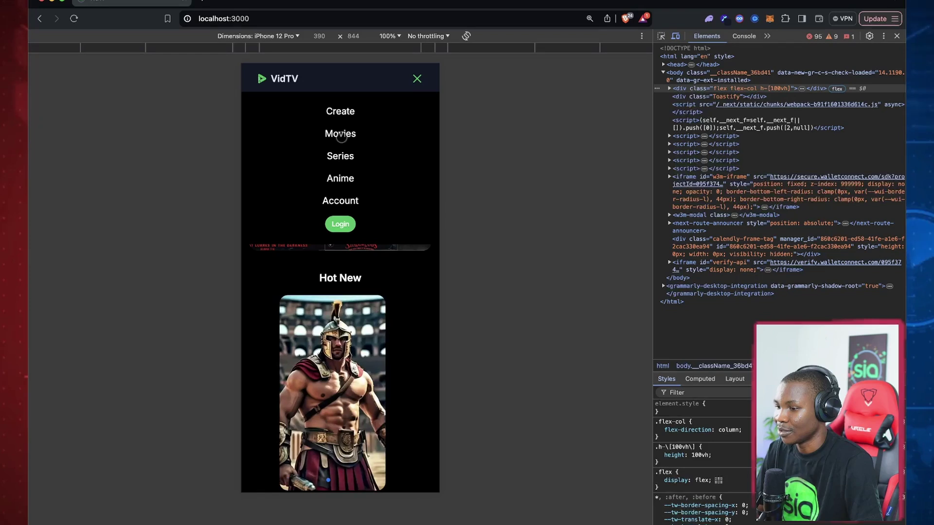
left_click(338, 201)
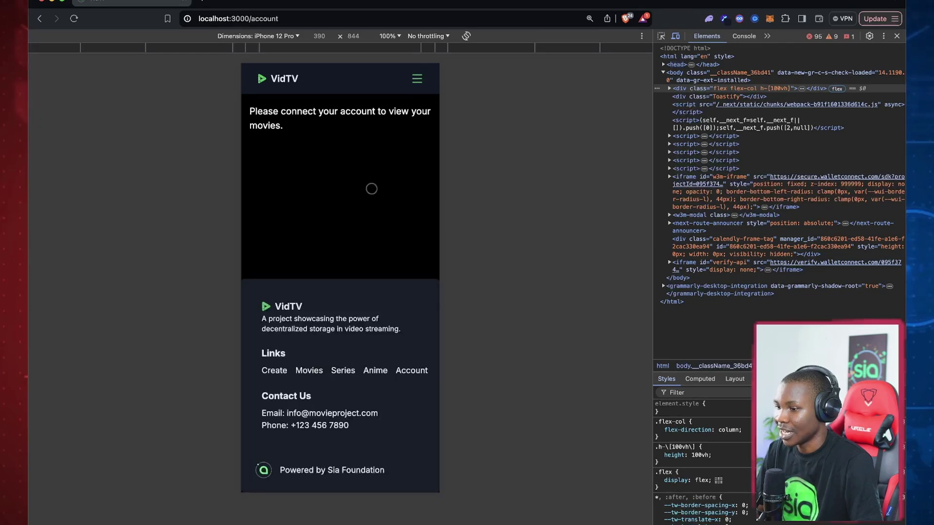
left_click(414, 77)
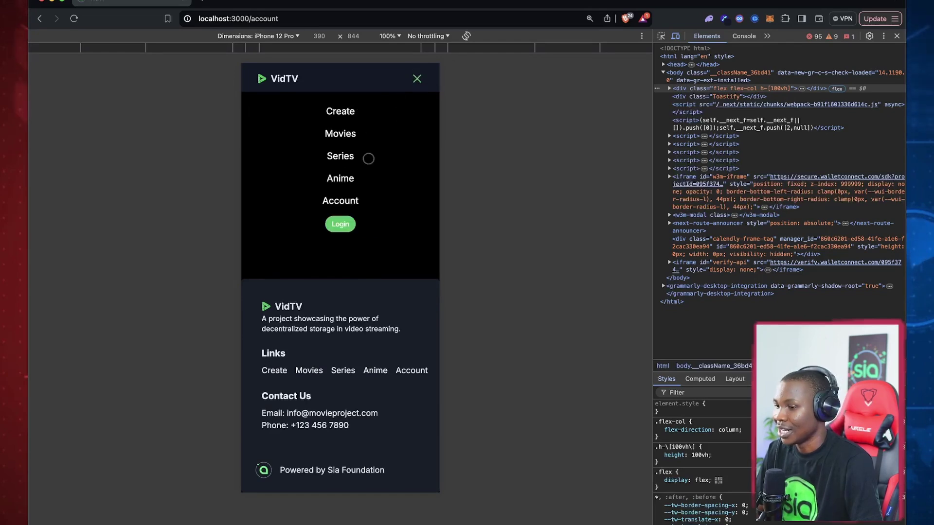
left_click(417, 79)
left_click(676, 36)
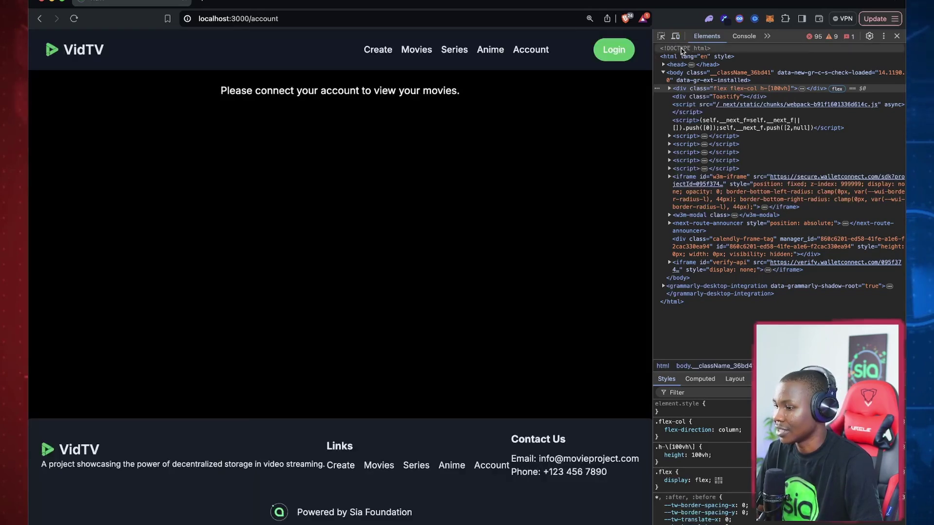
- Close the developer tools and sign in with a Google account from the Connect Wallet modal
left_click(896, 36)
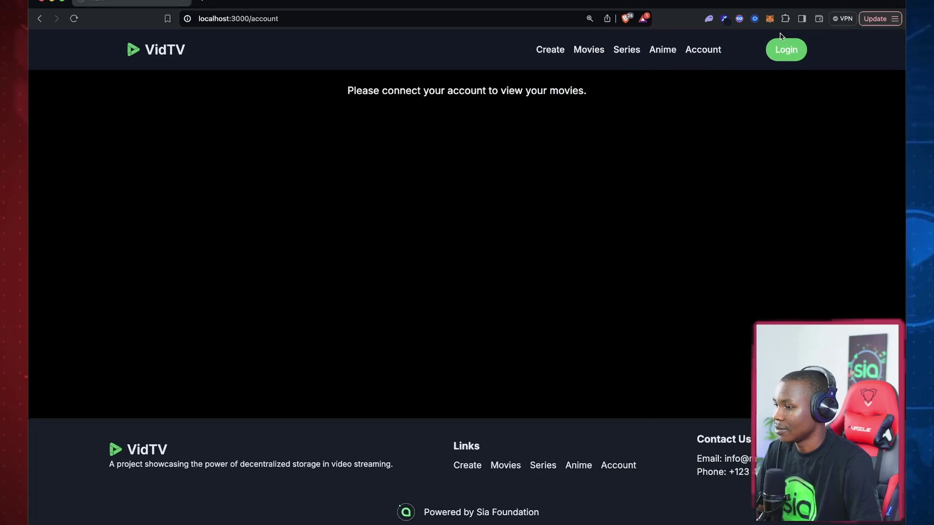
left_click(784, 49)
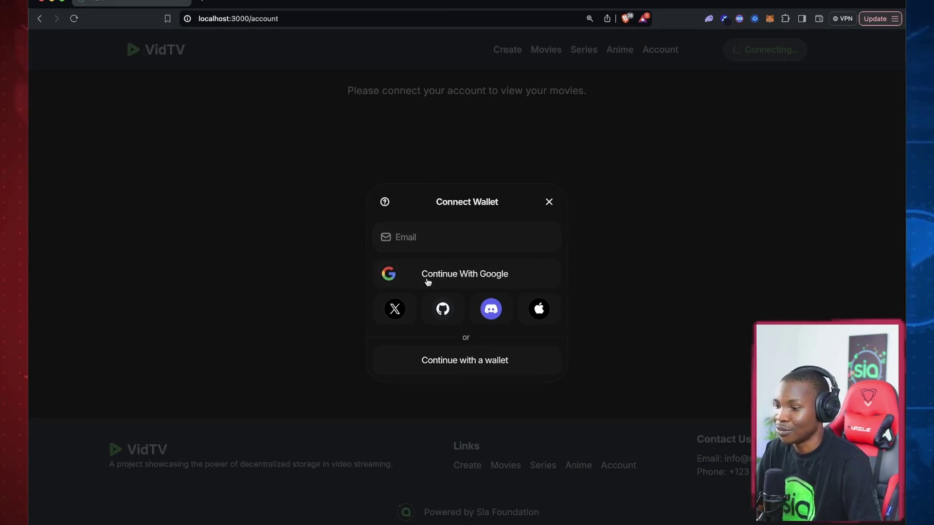
left_click(458, 368)
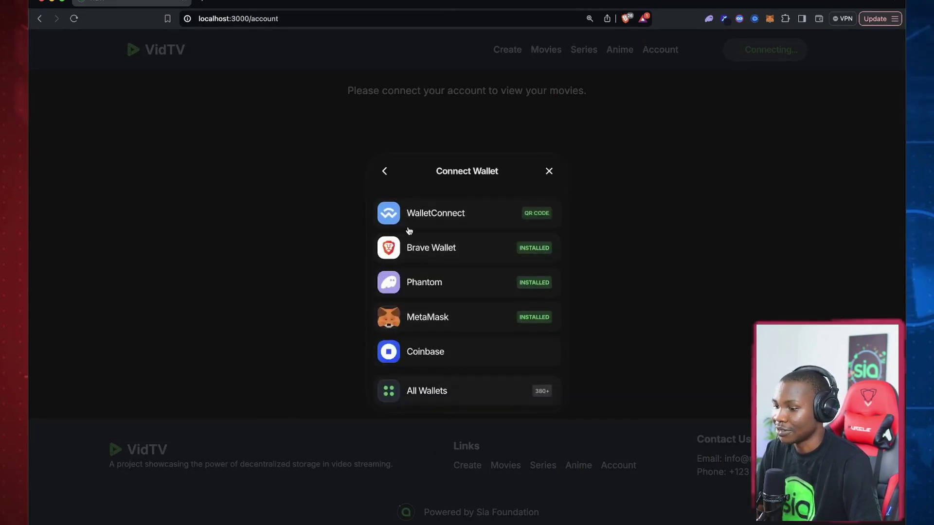
left_click(387, 171)
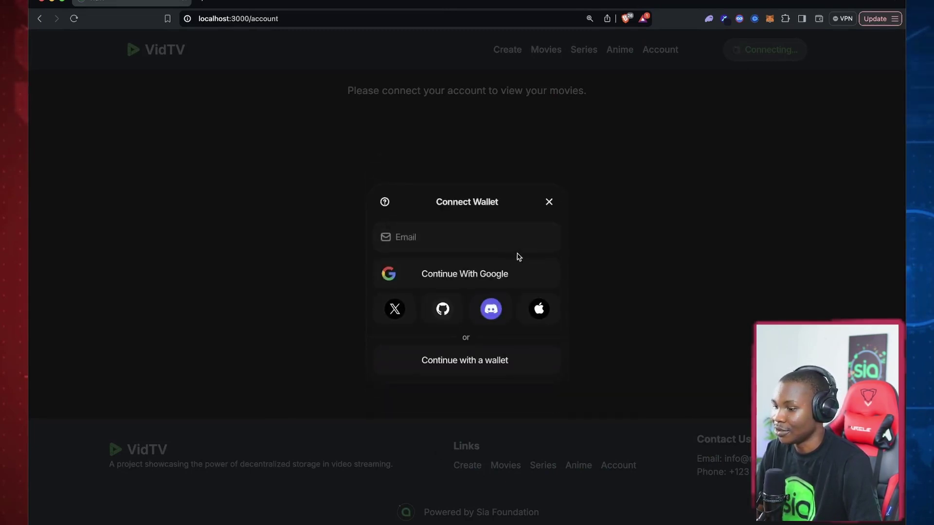
left_click(465, 276)
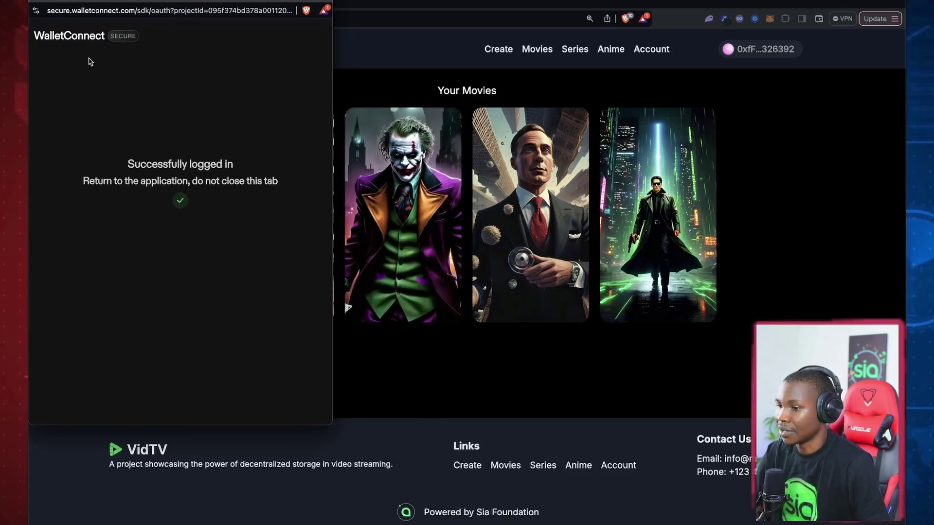
- Close the login popup and preview the four Your Movies cards, including Inception (2010)
left_click(37, 2)
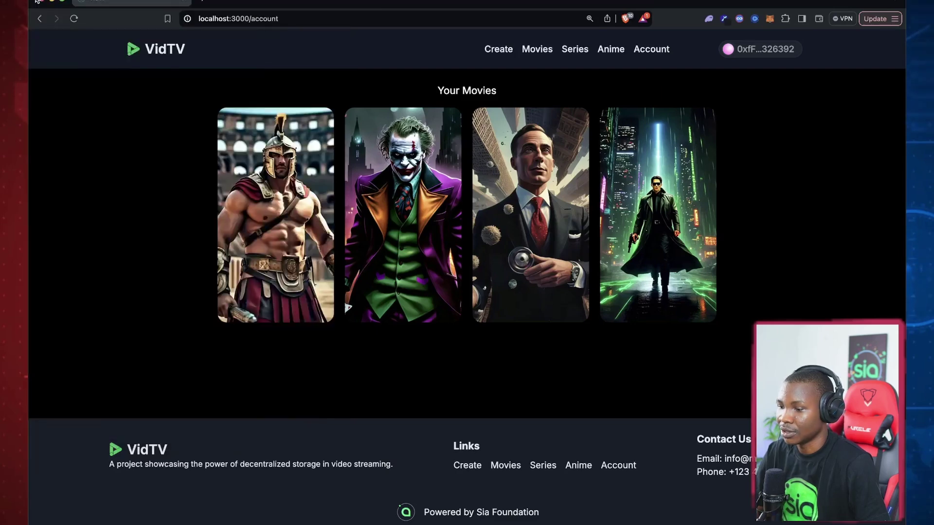
mouse_move(581, 245)
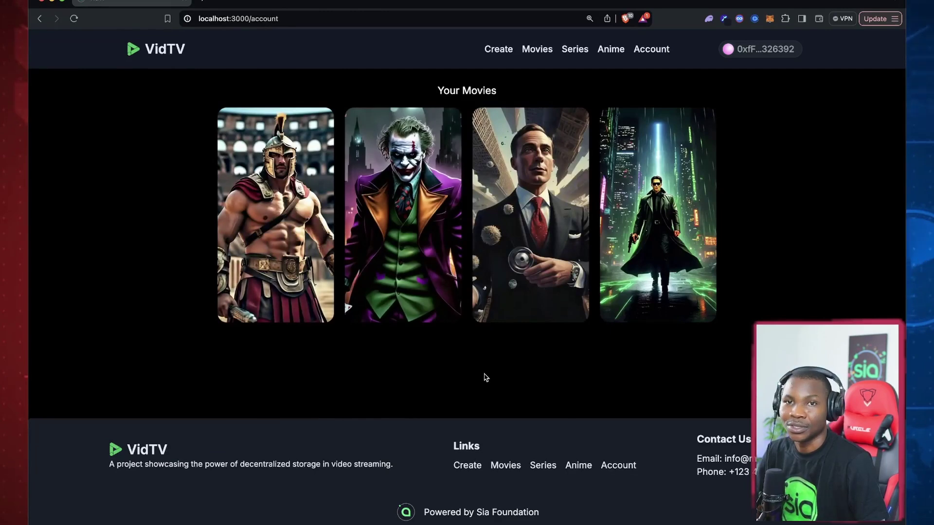
mouse_move(651, 280)
mouse_move(588, 269)
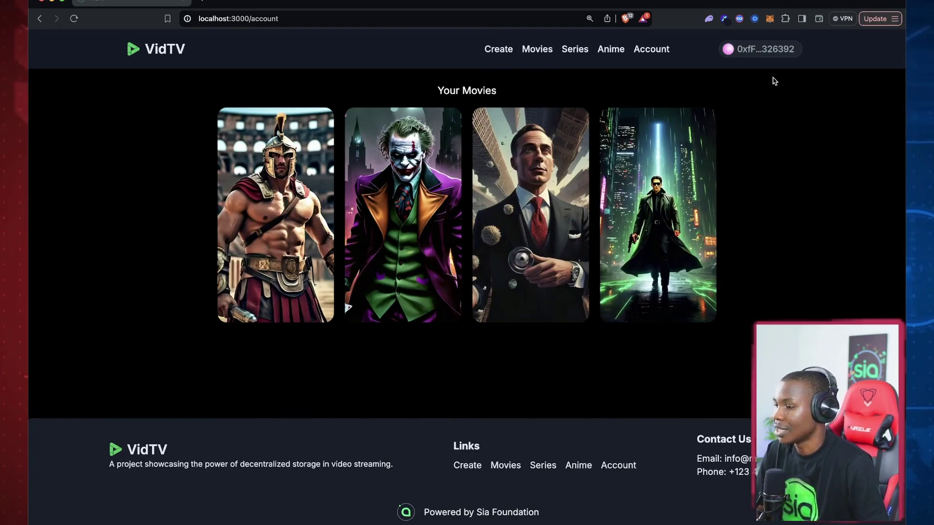
- Disconnect the Google-linked wallet from its account details, then bring back the Login prompt
left_click(760, 54)
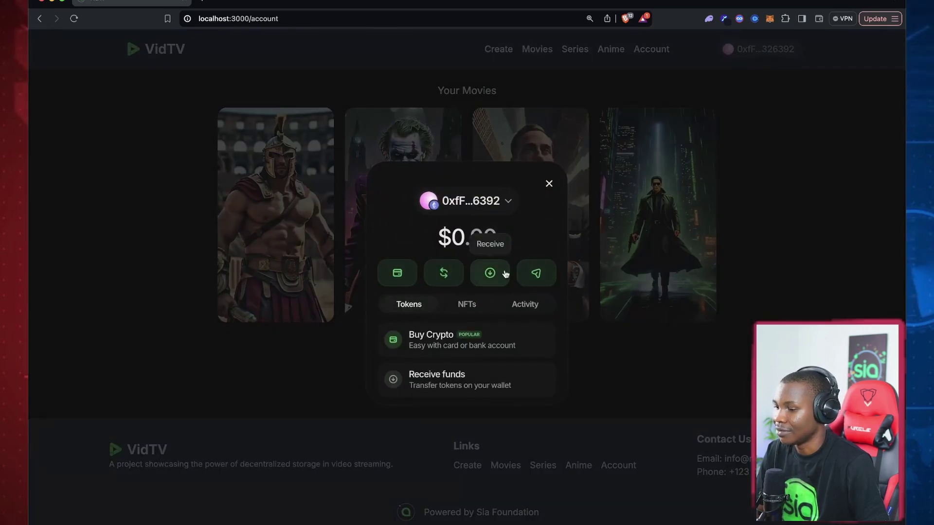
left_click(503, 202)
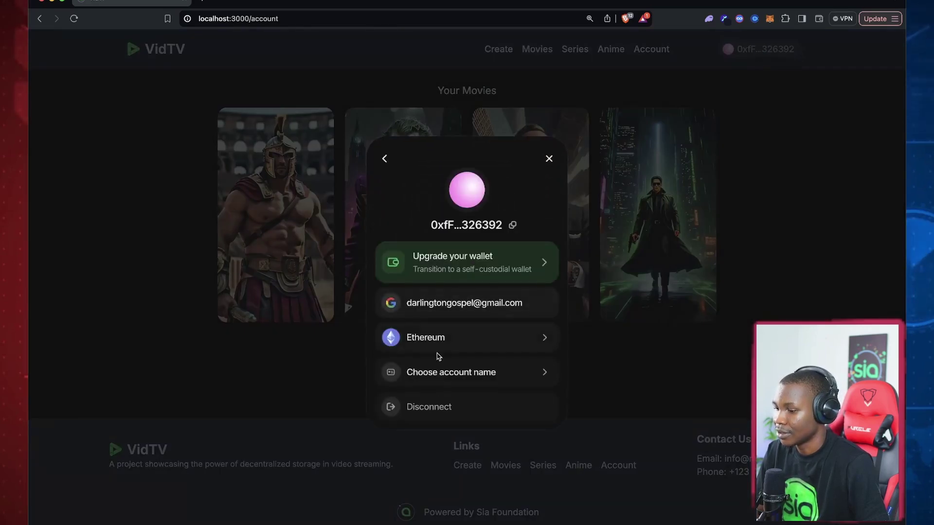
left_click(434, 408)
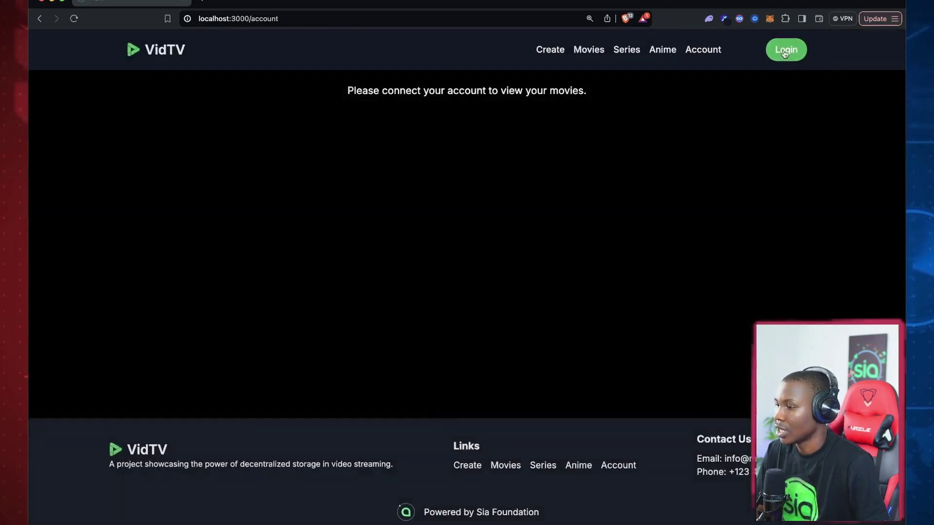
left_click(786, 49)
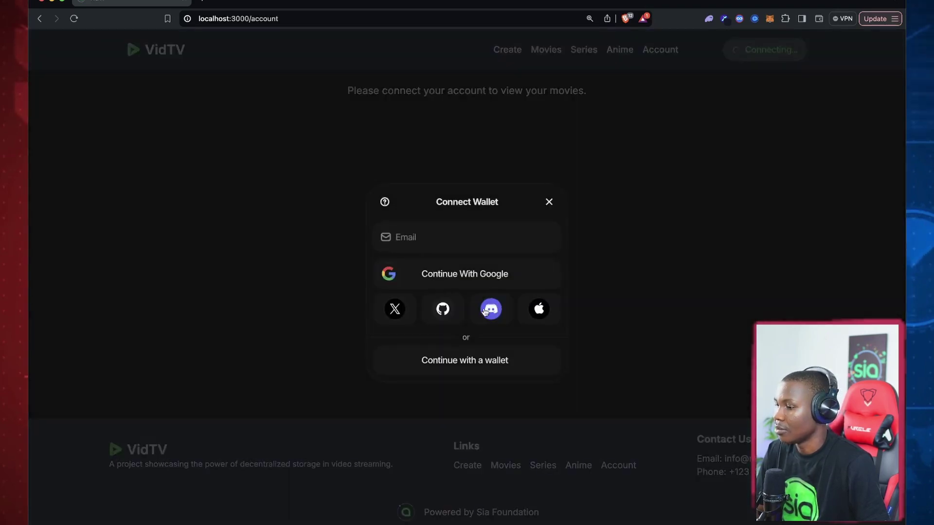
- Connect the MetaMask Account 2 wallet, which has no posted movies, and open the new-movie form
left_click(476, 362)
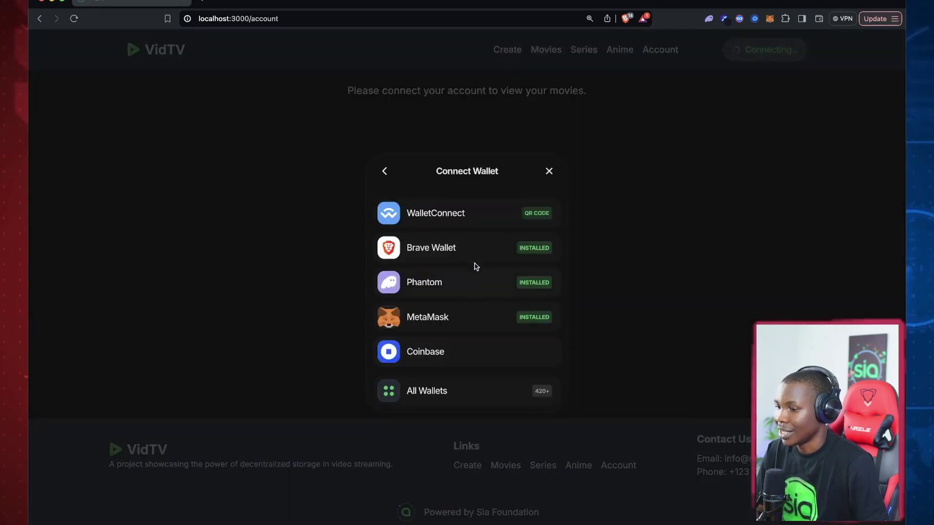
left_click(492, 324)
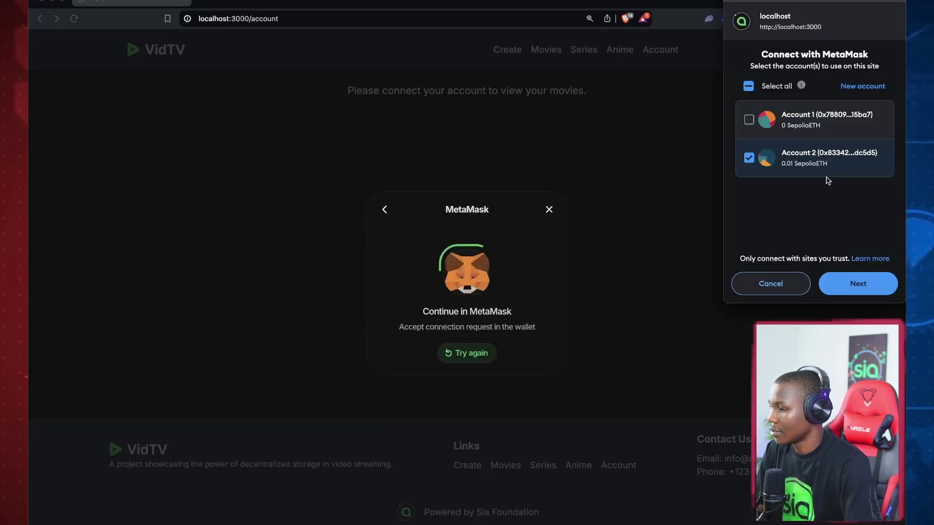
left_click(856, 283)
left_click(858, 285)
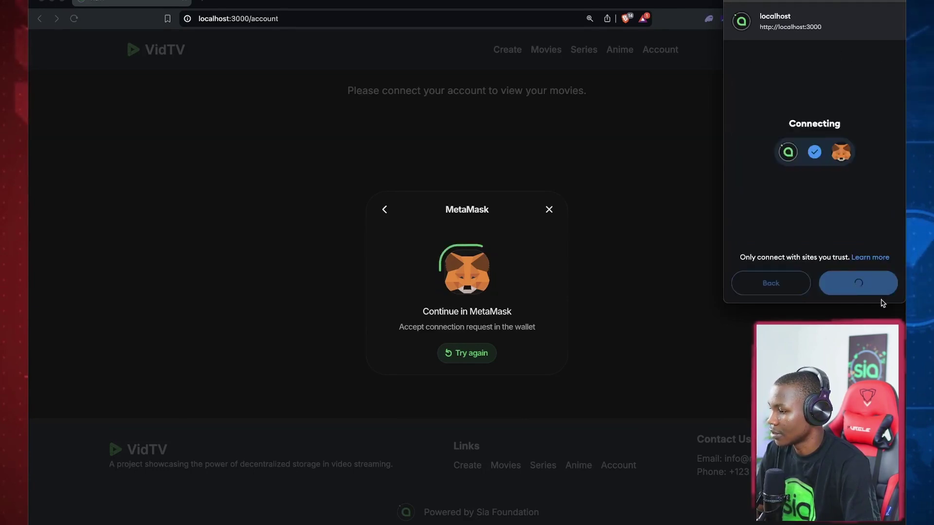
left_click(857, 282)
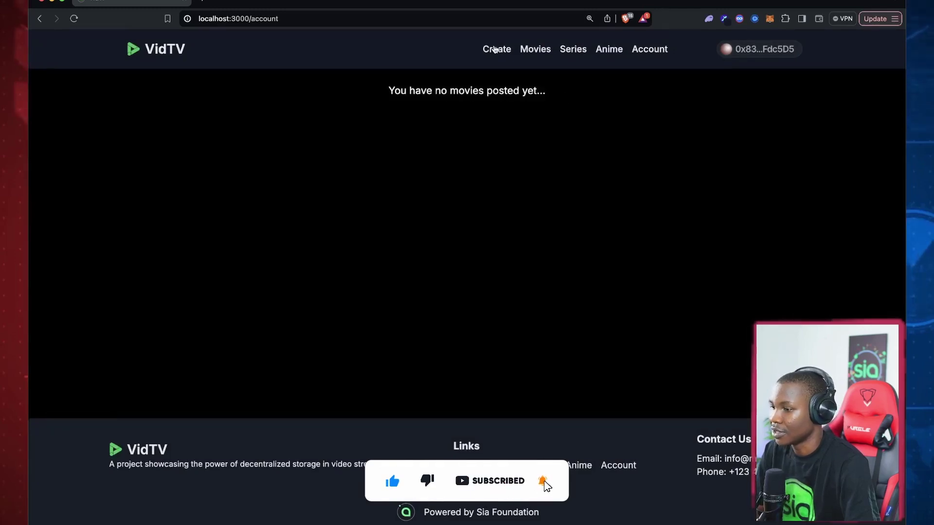
left_click(494, 50)
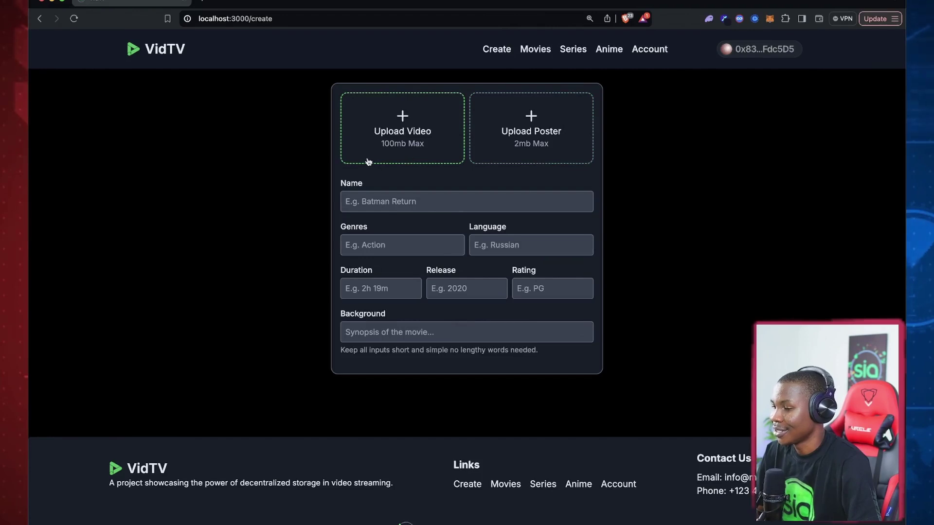
- Upload the Interstellar.jpg astronaut poster from the Downloads folder
left_click(535, 145)
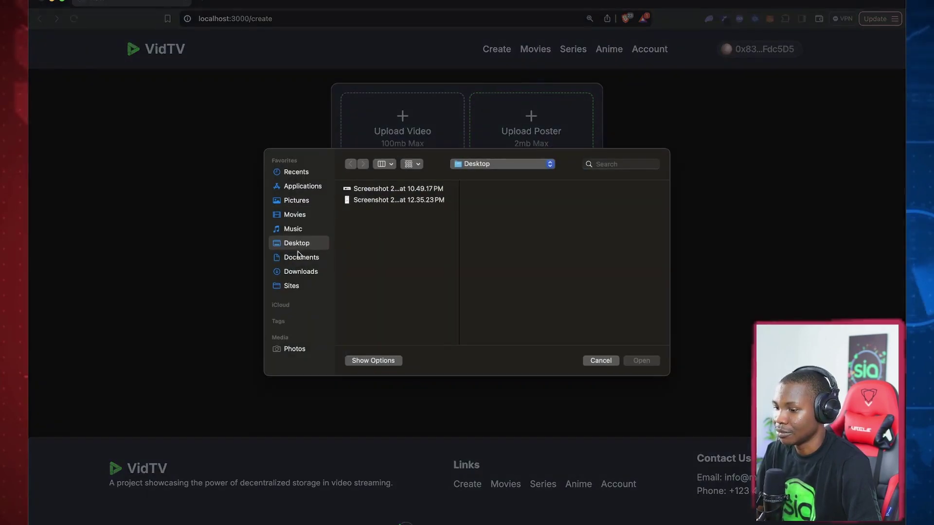
left_click(300, 274)
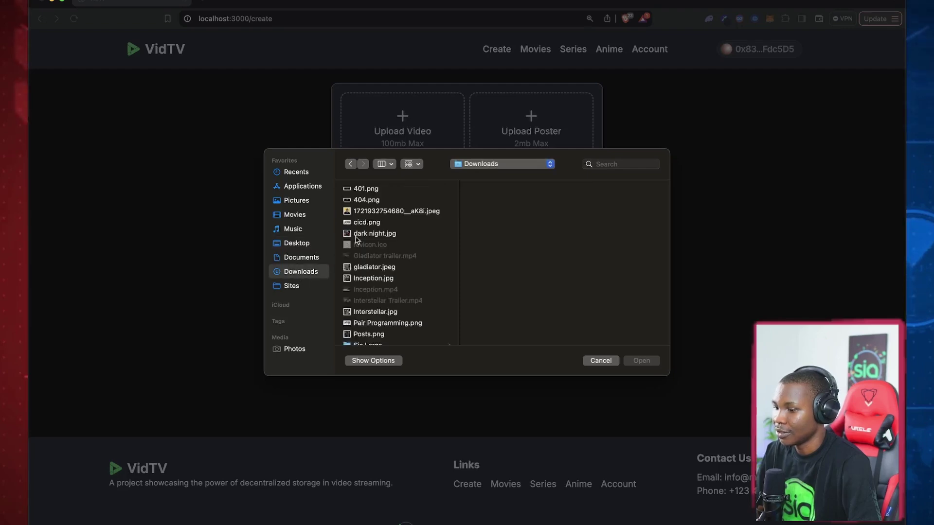
left_click(380, 315)
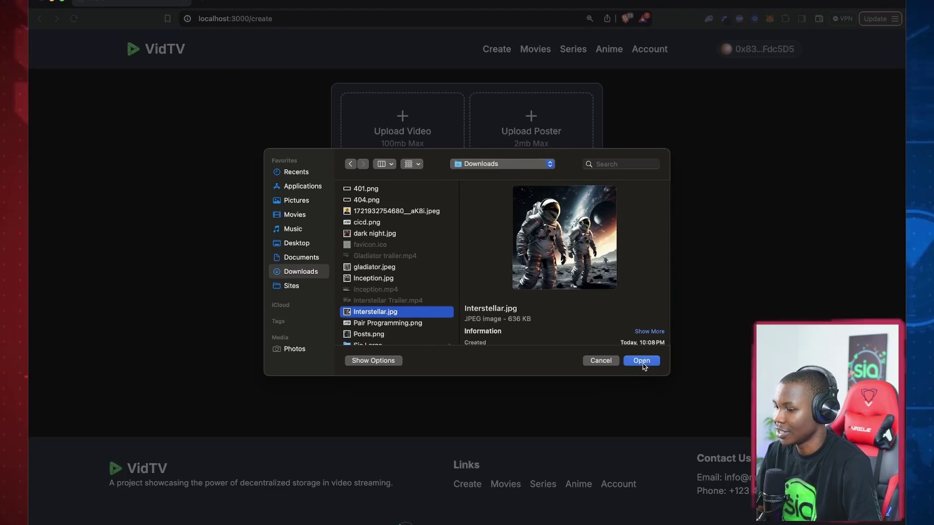
left_click(641, 361)
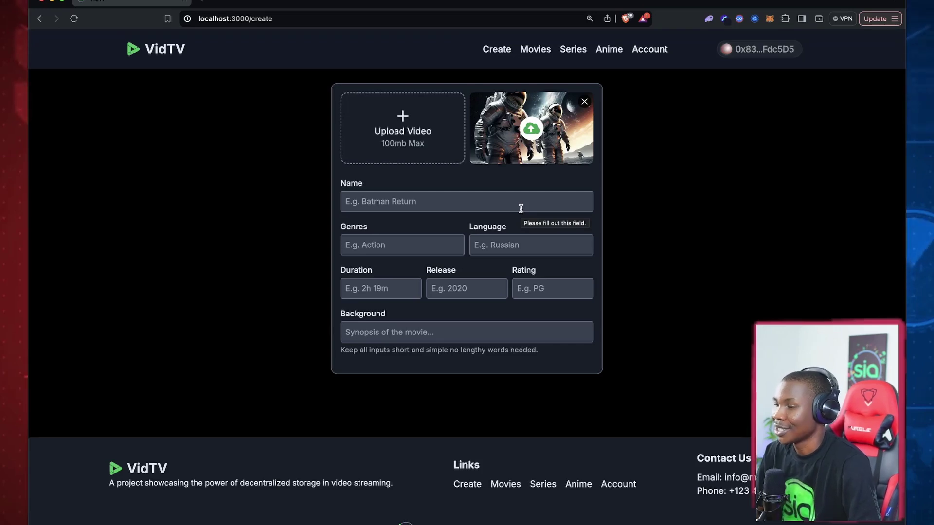
left_click(534, 131)
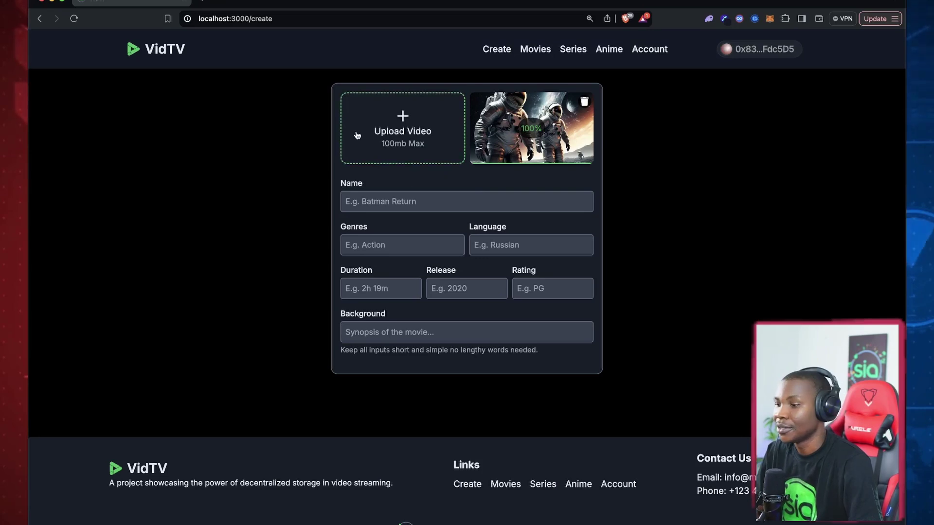
- Upload Interstellar Trailer.mp4 as the movie's trailer video
left_click(409, 122)
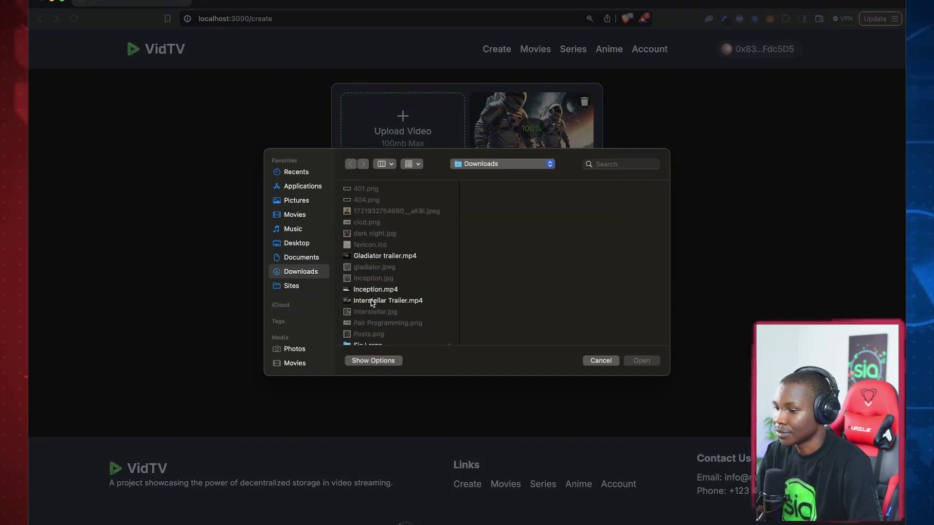
left_click(376, 303)
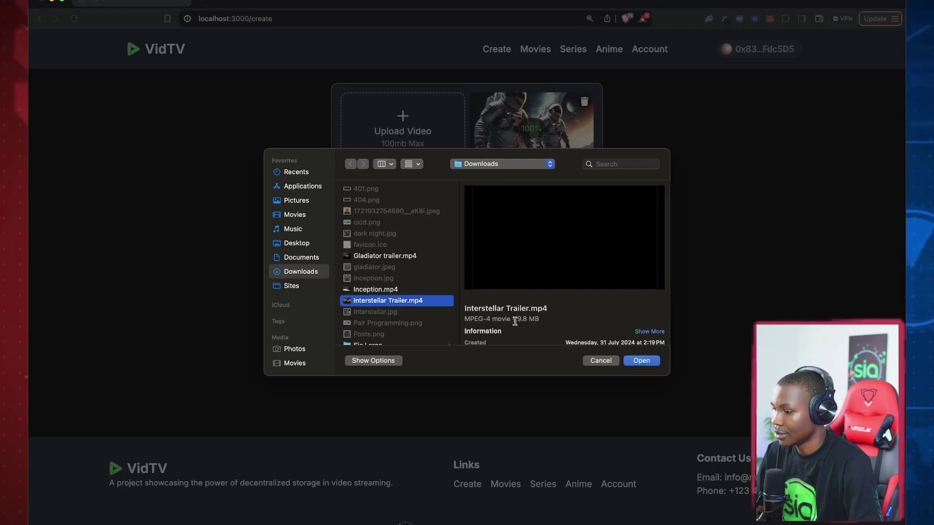
left_click(642, 360)
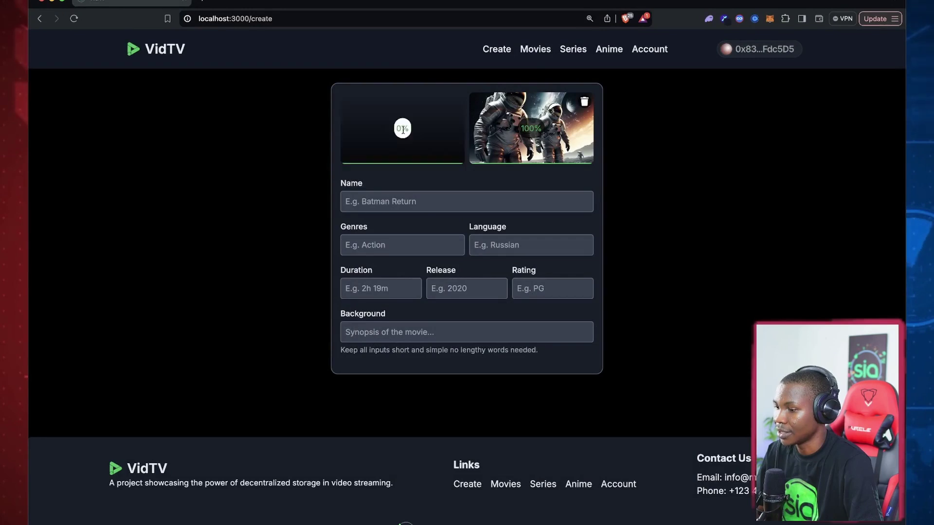
left_click(404, 201)
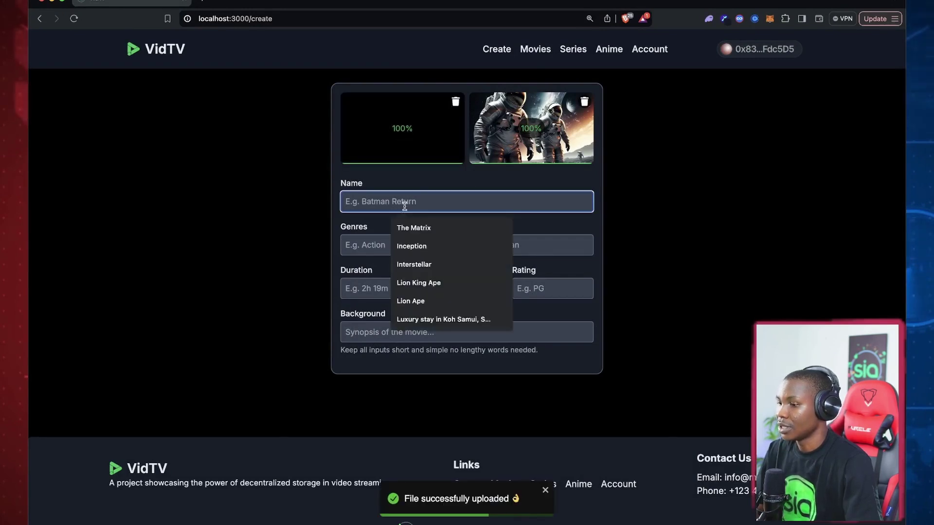
- Fill in Interstellar, Science Fiction, English, 2h 49m, 2014 and PG-13 from autofill suggestions
left_click(422, 265)
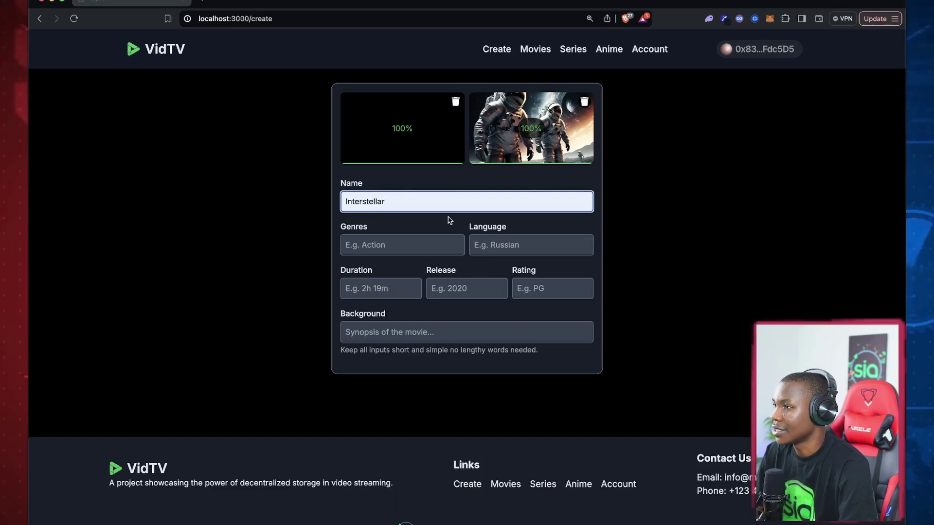
left_click(404, 247)
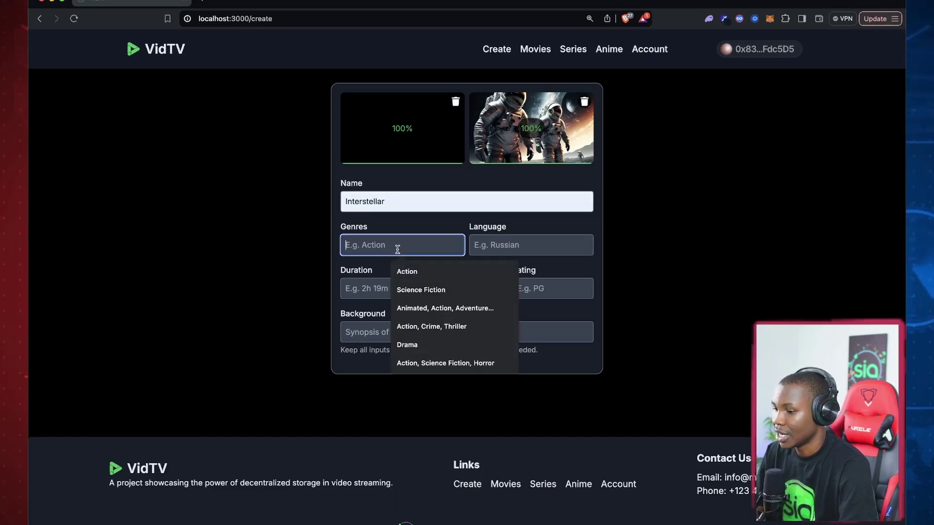
left_click(436, 290)
left_click(503, 245)
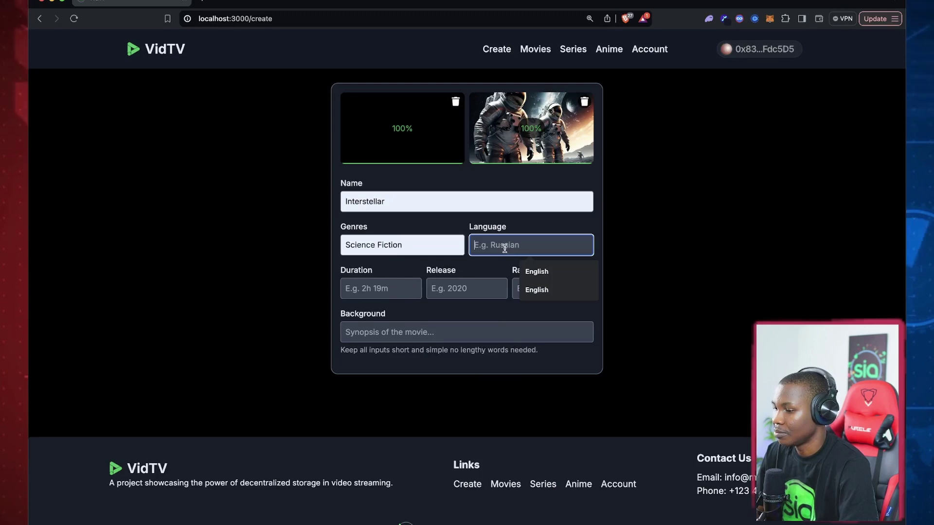
left_click(545, 277)
left_click(374, 290)
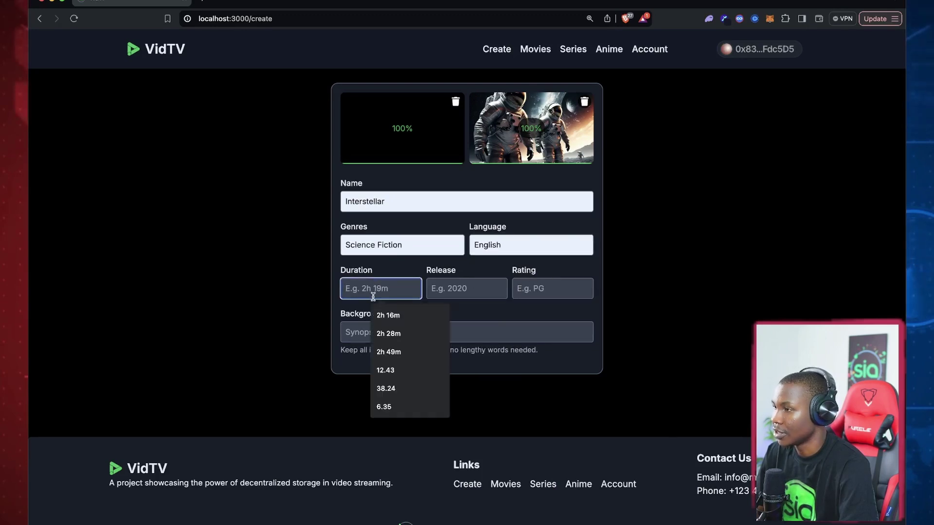
left_click(388, 352)
left_click(474, 290)
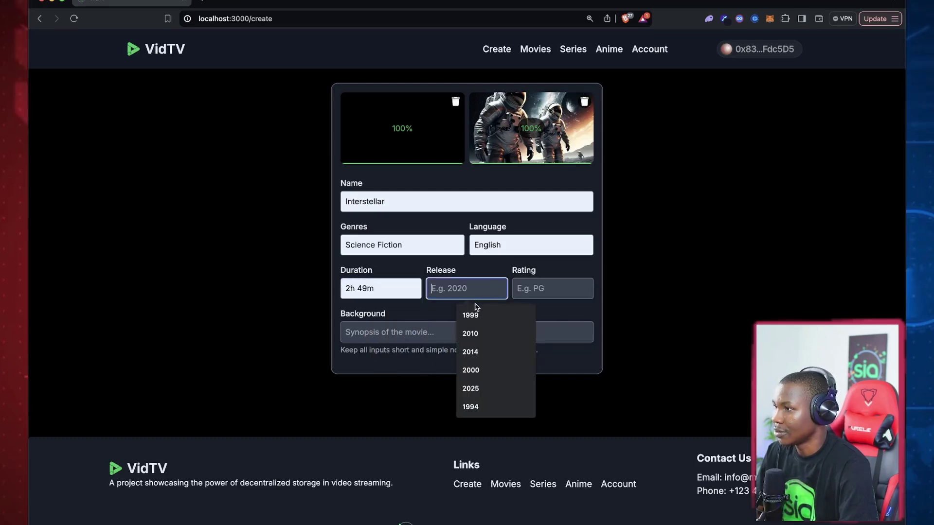
left_click(470, 351)
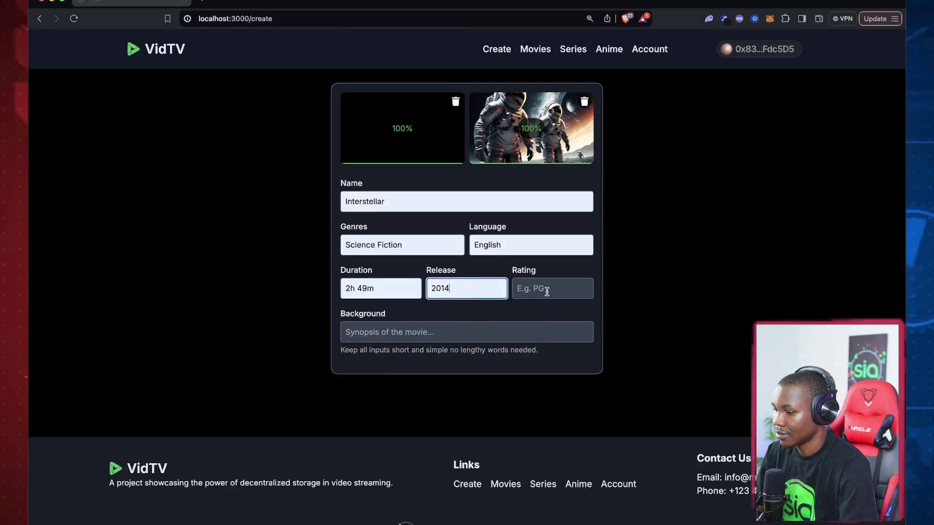
left_click(549, 290)
left_click(558, 314)
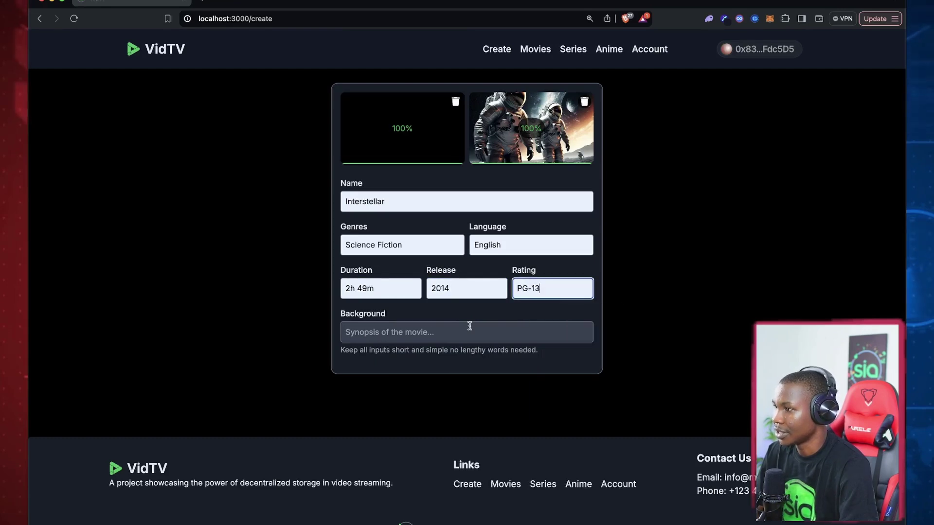
- Paste the wormhole-exploration synopsis from another window into the Background field
left_click(357, 326)
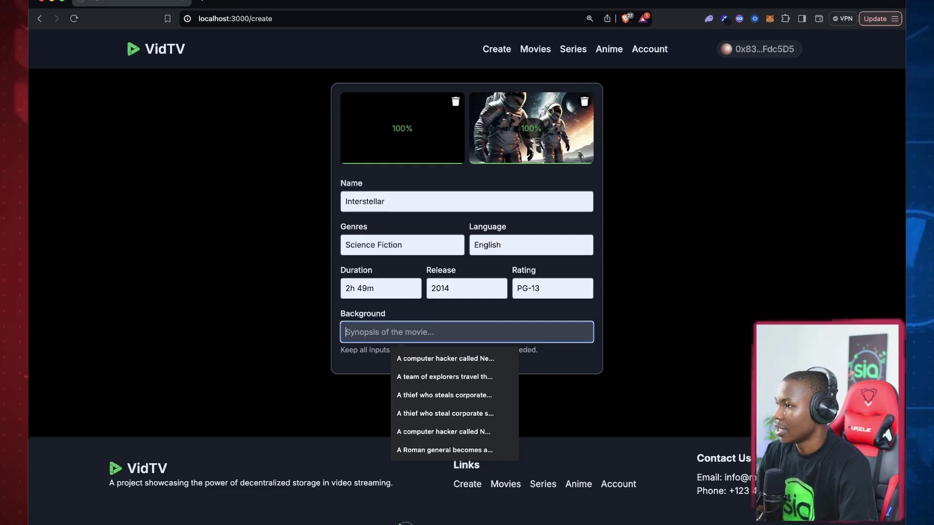
key("super+Tab")
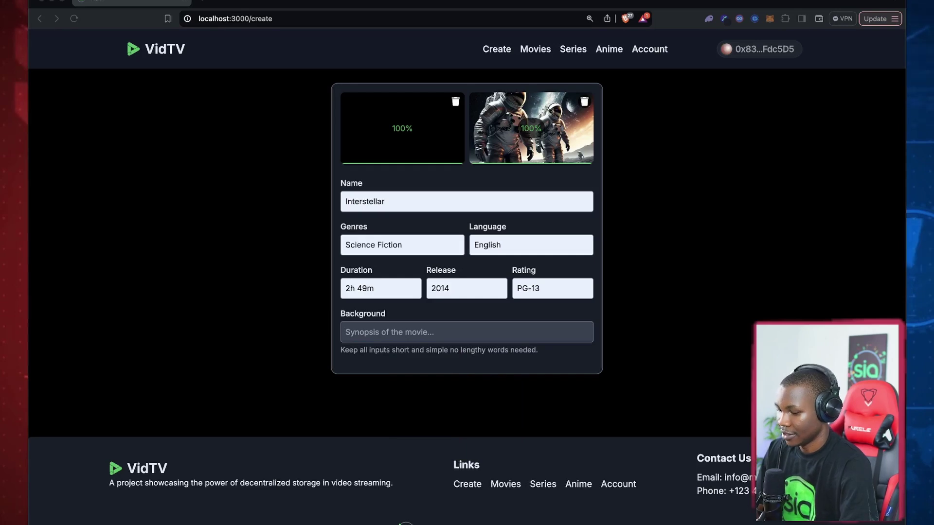
left_click(451, 333)
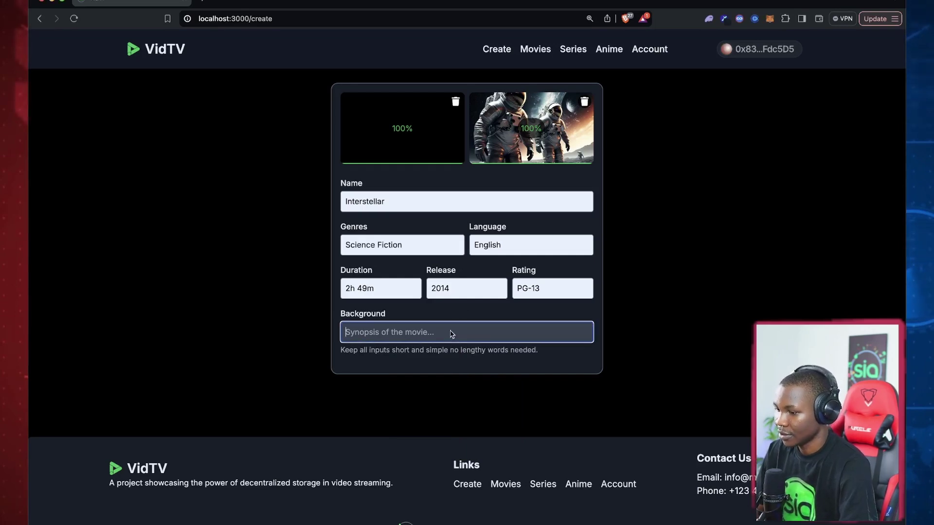
key("super+v")
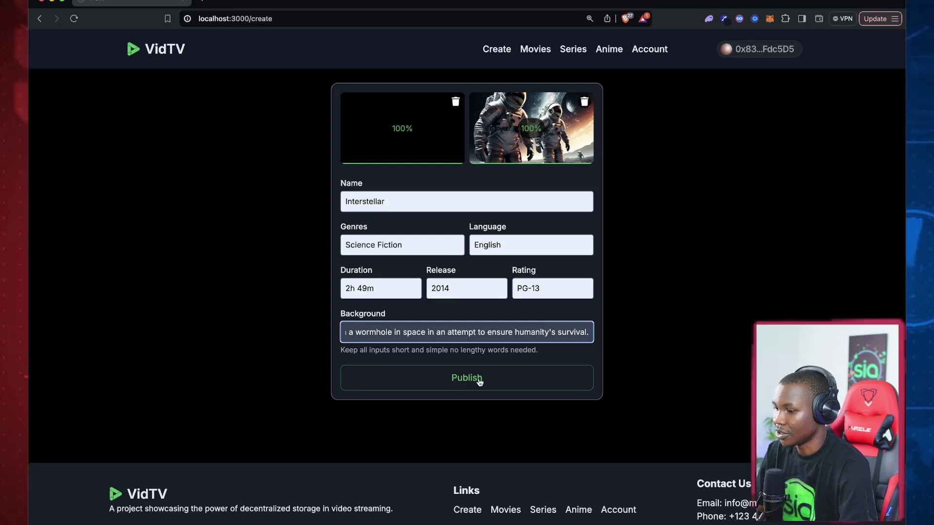
- Publish the completed Interstellar movie with its poster, trailer, details and wormhole synopsis
left_click(479, 383)
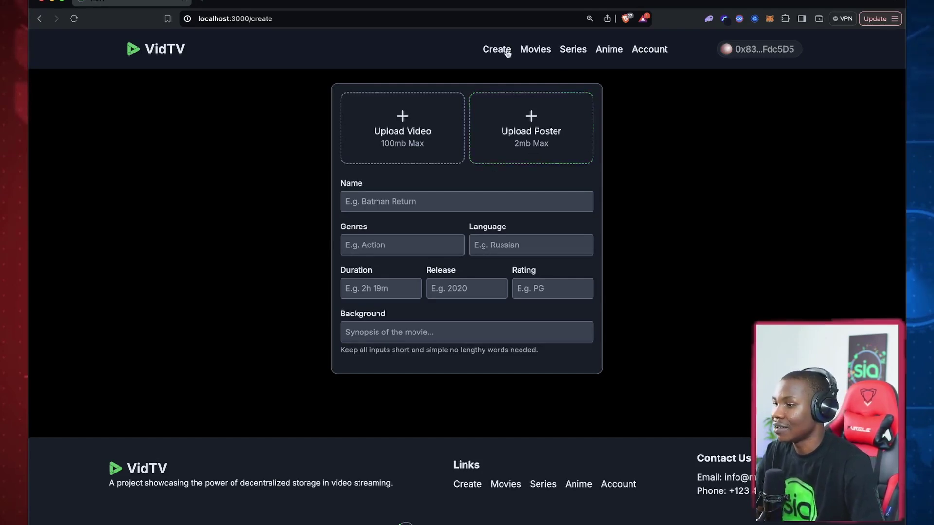
- From Account, open the Interstellar page, play and pause its trailer, then open its edit form
left_click(650, 51)
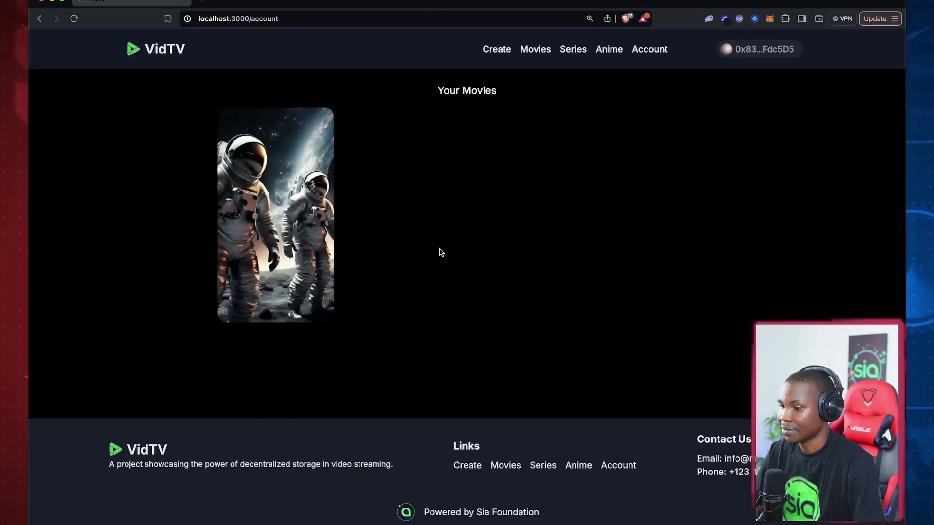
left_click(315, 215)
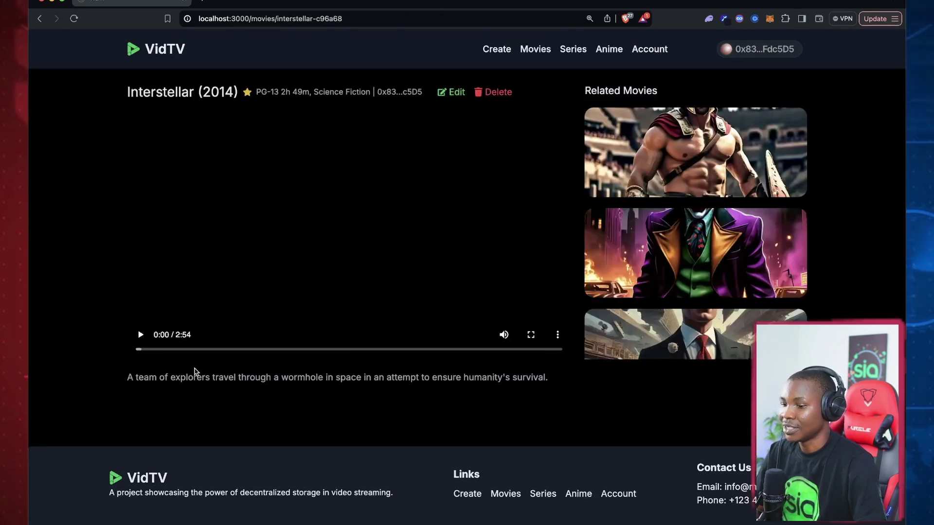
left_click(140, 336)
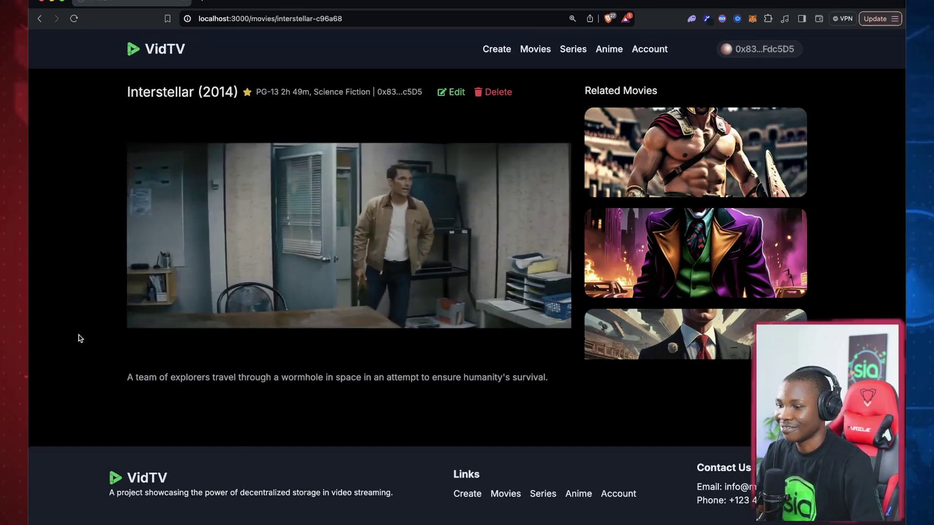
left_click(141, 335)
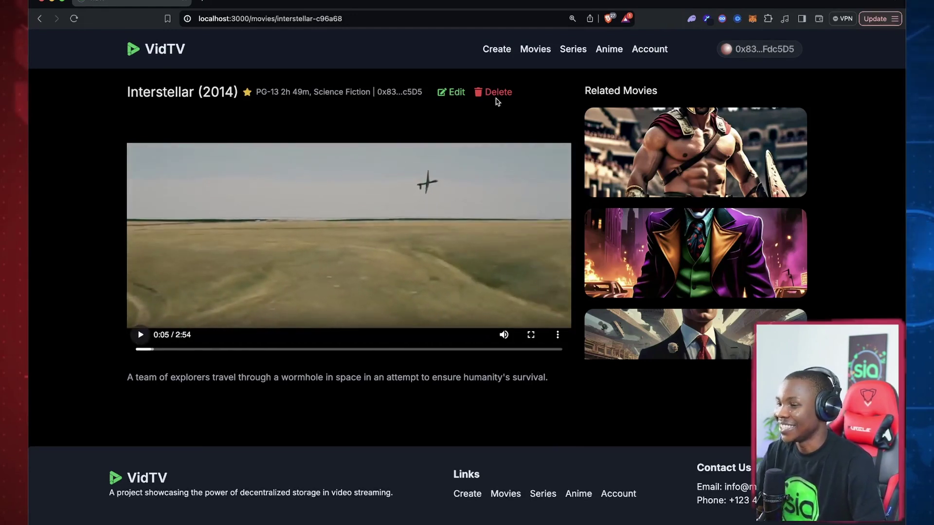
left_click(451, 93)
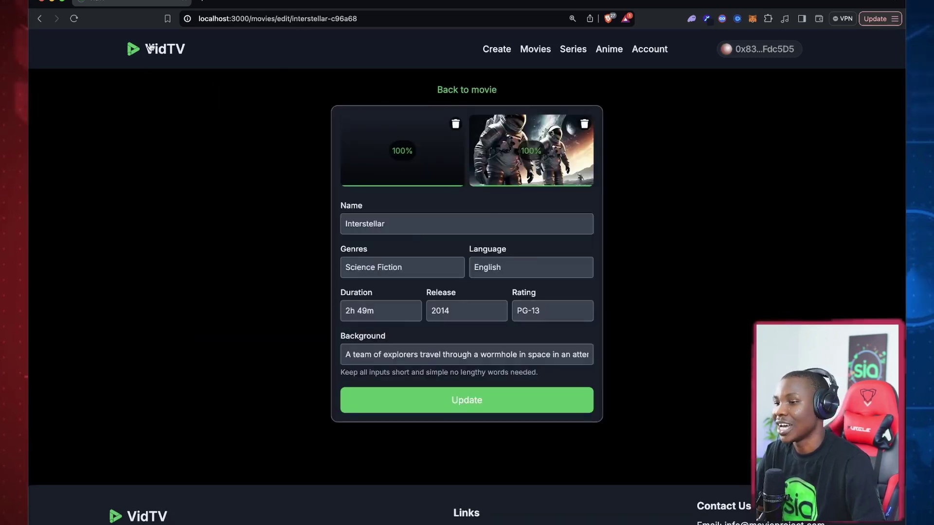
- Scroll the home page down to the Hot New row with the astronaut poster and back up
scroll(177, 453, "down", 5)
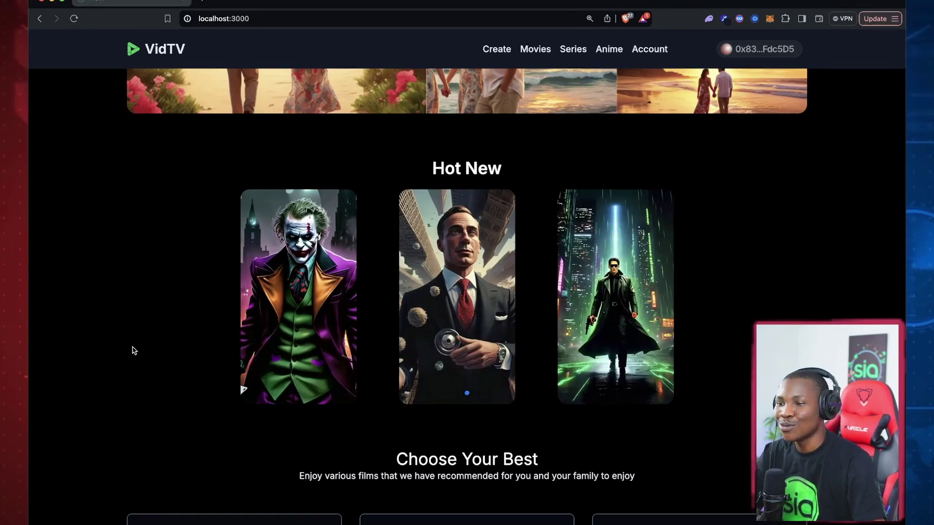
scroll(134, 350, "up", 5)
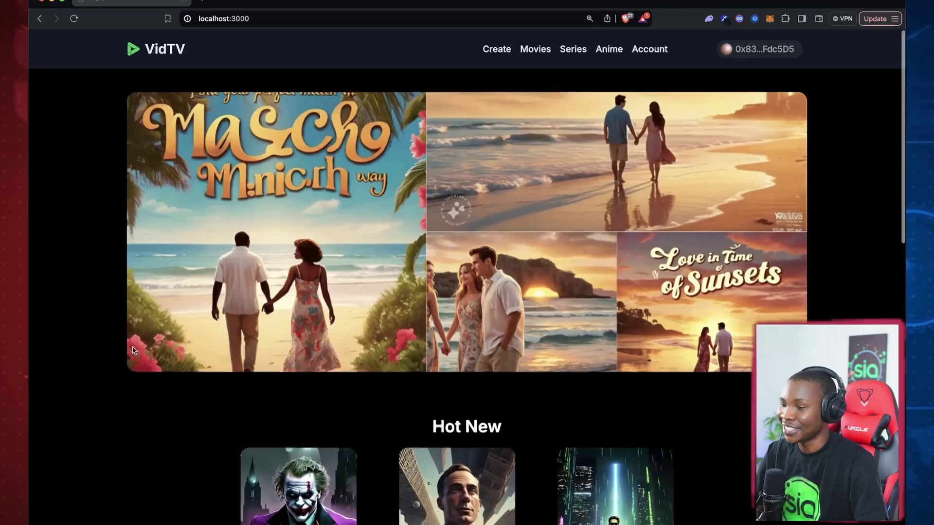